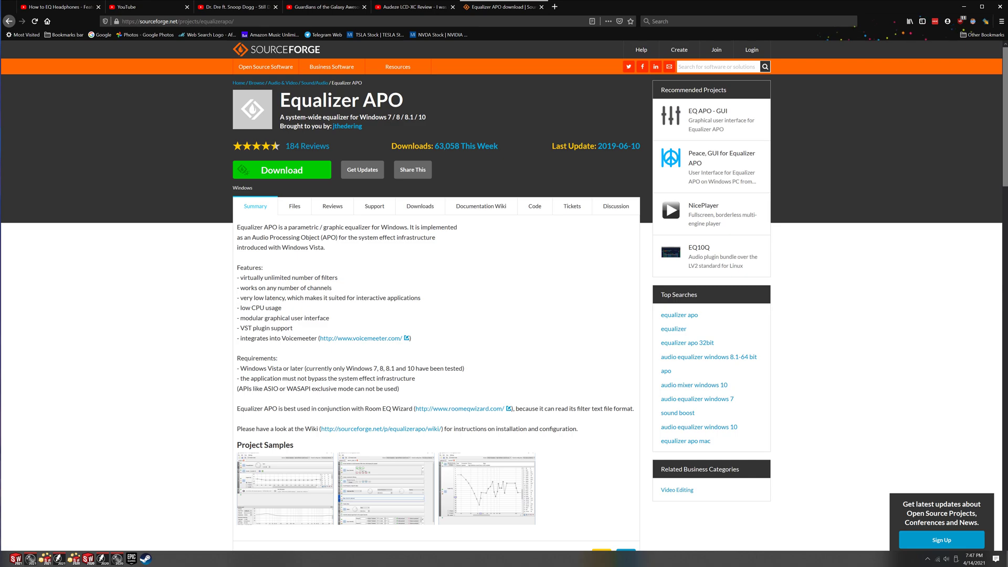
Browse to C:\Program Files\EqualizerAPO in File Explorer.
{"action": "key", "text": "super+e"}
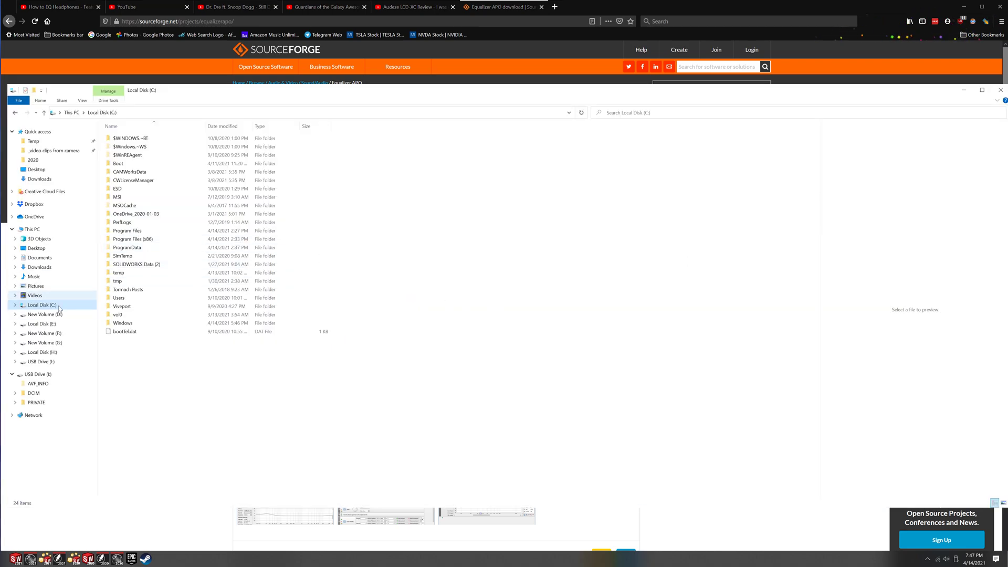
{"action": "double_click", "coordinate": [138, 232]}
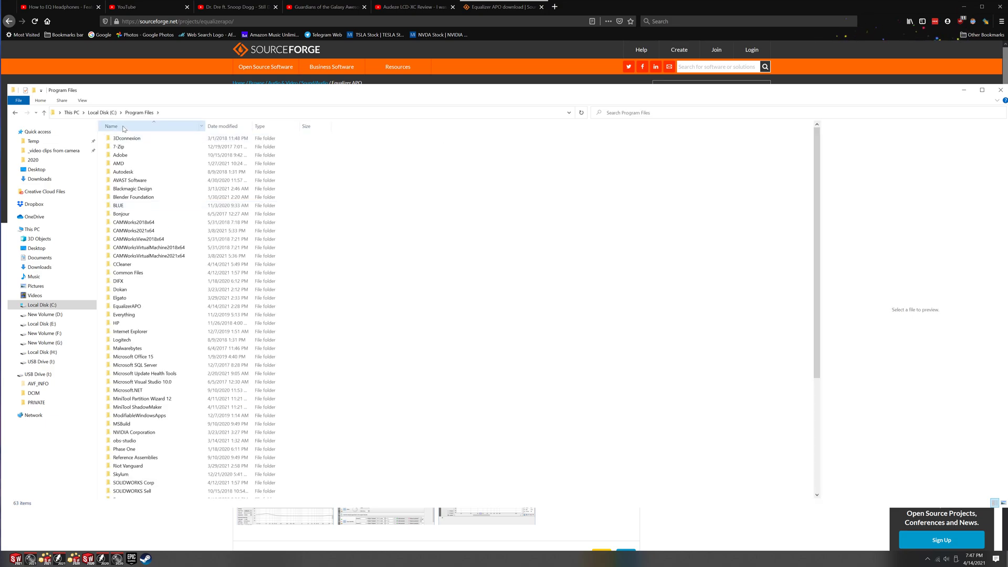
{"action": "double_click", "coordinate": [126, 307]}
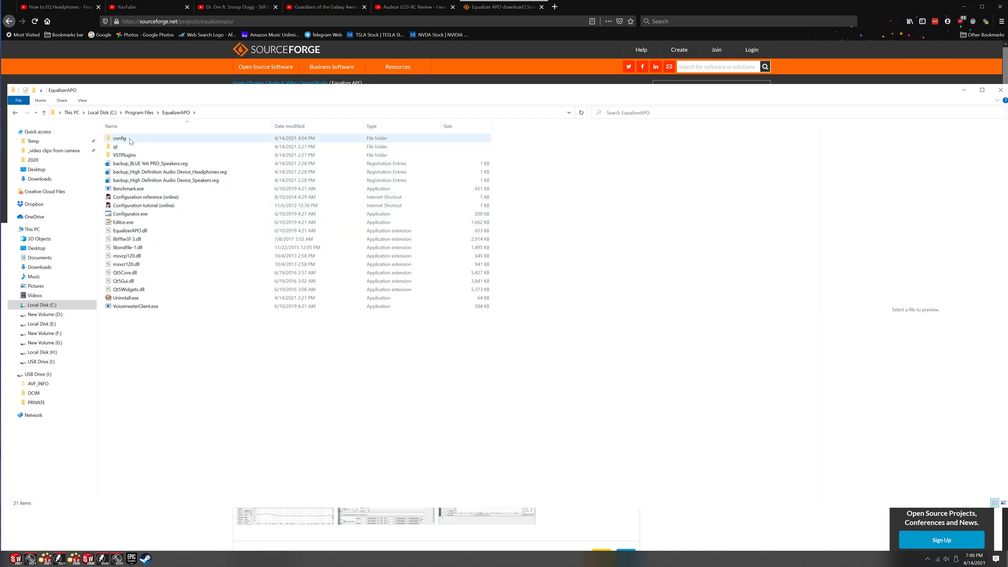
Launch Editor.exe and view config.txt's 12.00 dB preamp and peaking filters at the top.
{"action": "double_click", "coordinate": [133, 223]}
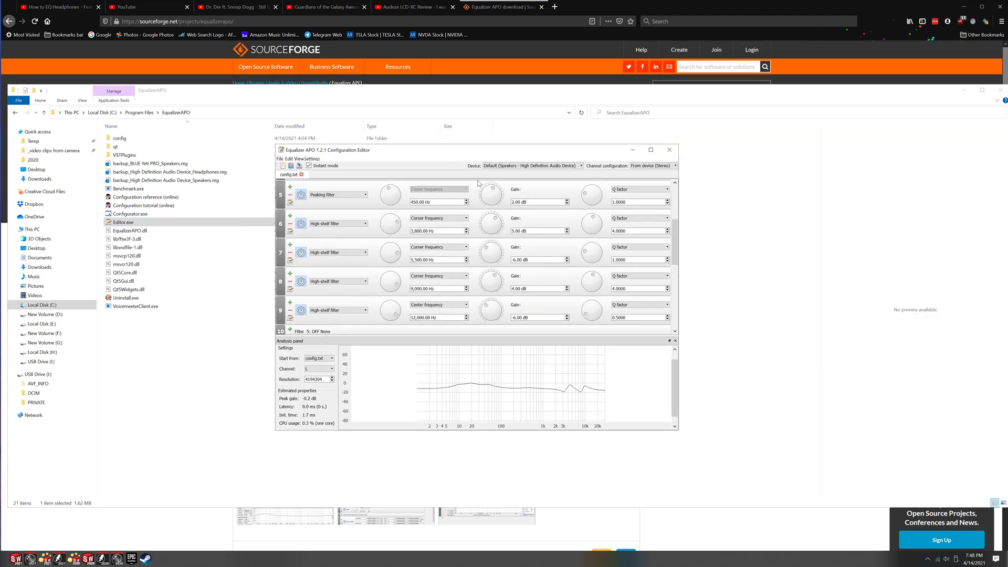
{"action": "scroll", "coordinate": [666, 233], "scroll_direction": "up", "scroll_amount": 5}
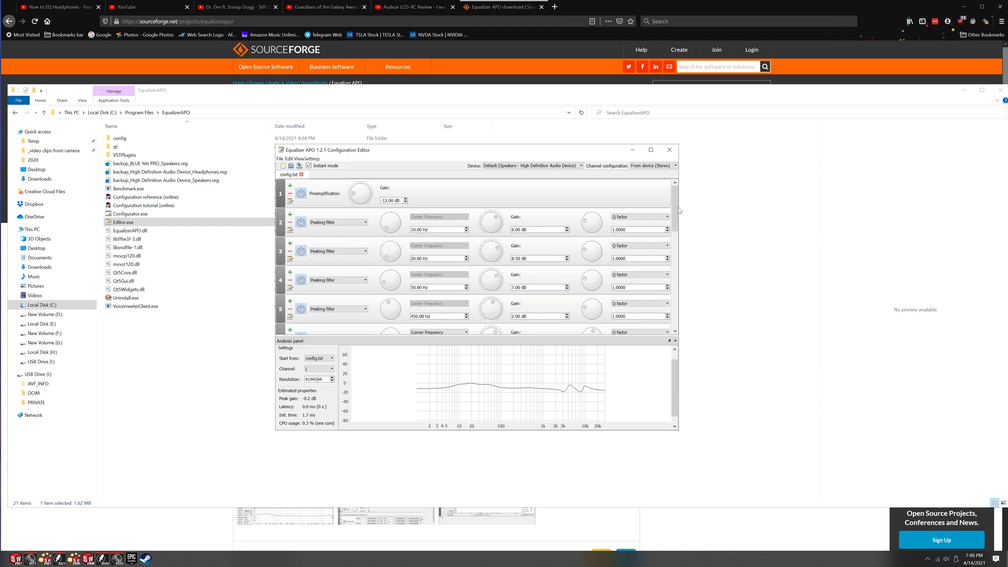
{"action": "mouse_move", "coordinate": [676, 202]}
{"action": "left_mouse_down"}
{"action": "mouse_move", "coordinate": [675, 221]}
{"action": "mouse_move", "coordinate": [677, 202]}
{"action": "left_mouse_up"}
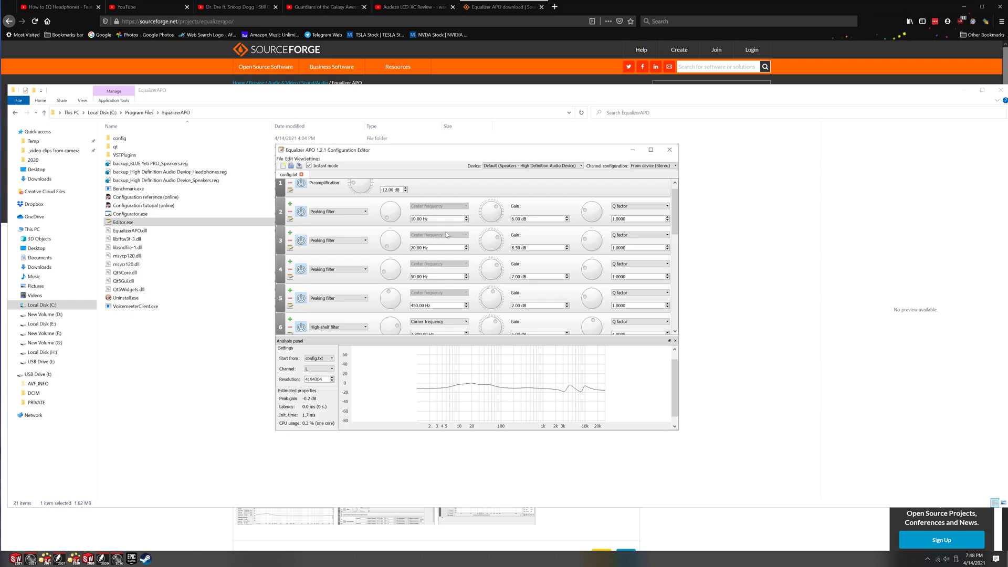
{"action": "mouse_move", "coordinate": [675, 211]}
{"action": "left_mouse_down"}
{"action": "mouse_move", "coordinate": [670, 302]}
{"action": "mouse_move", "coordinate": [682, 205]}
{"action": "left_mouse_up"}
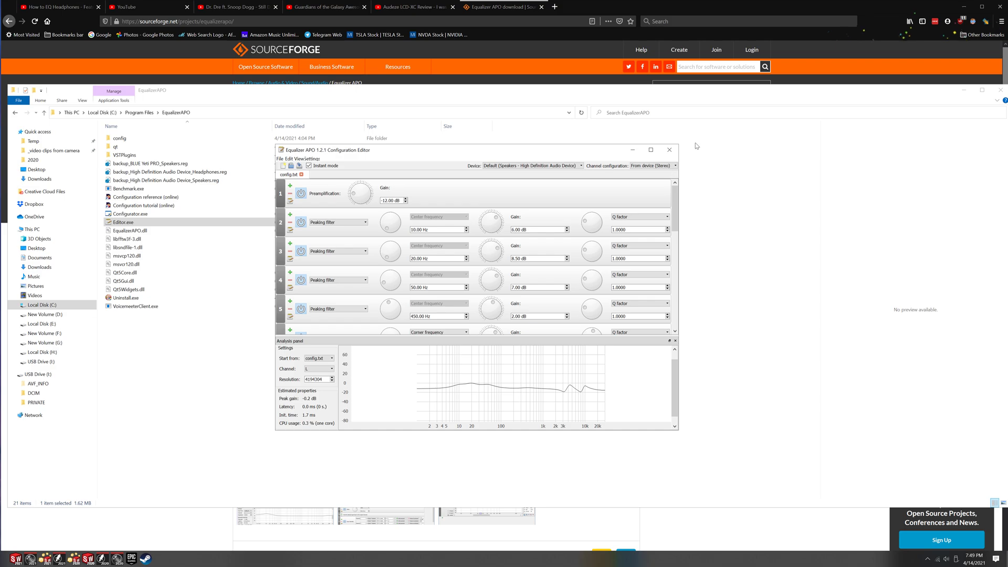
Close the Configuration Editor and open config.txt from the config folder as text.
{"action": "left_click", "coordinate": [669, 150]}
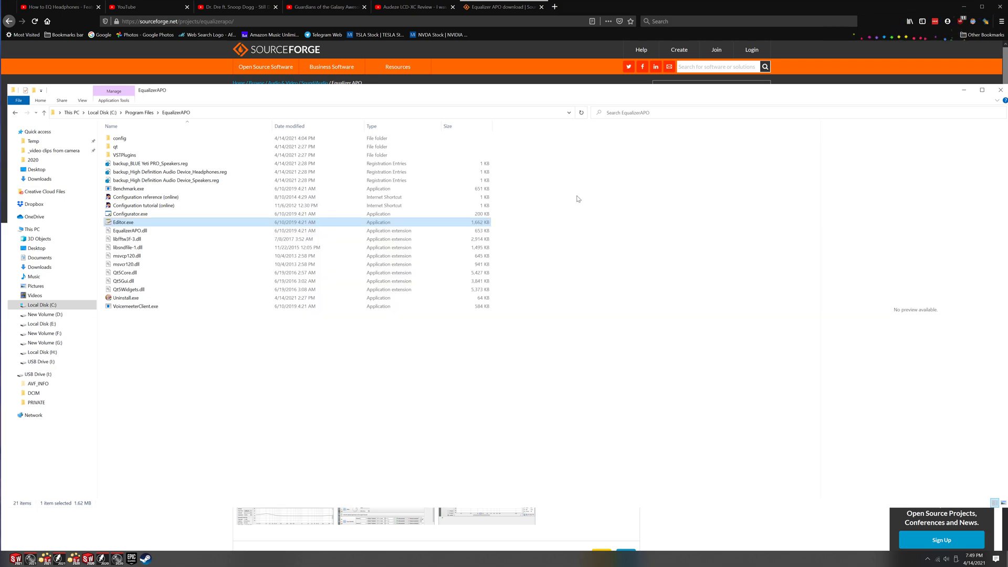
{"action": "double_click", "coordinate": [167, 141]}
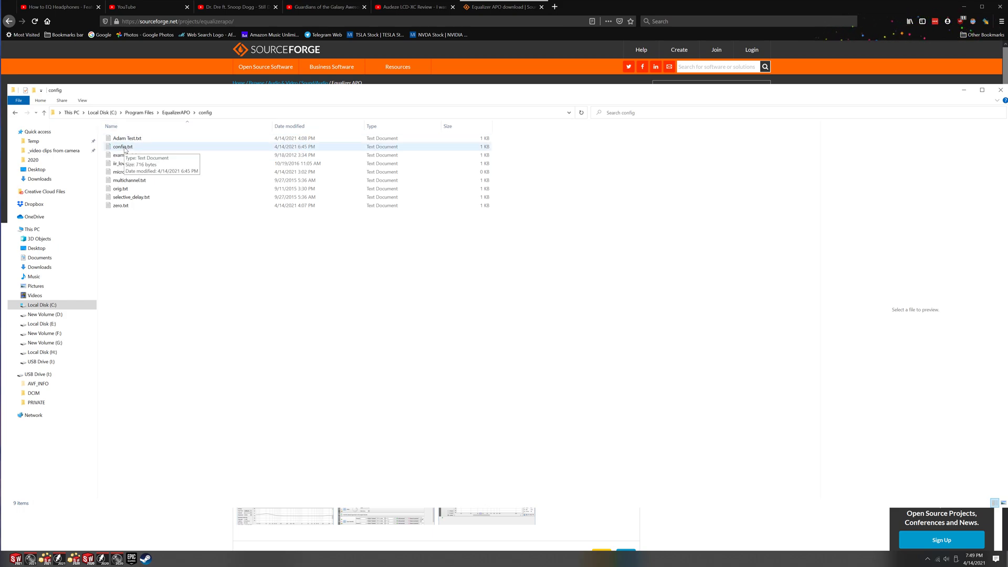
{"action": "double_click", "coordinate": [125, 147]}
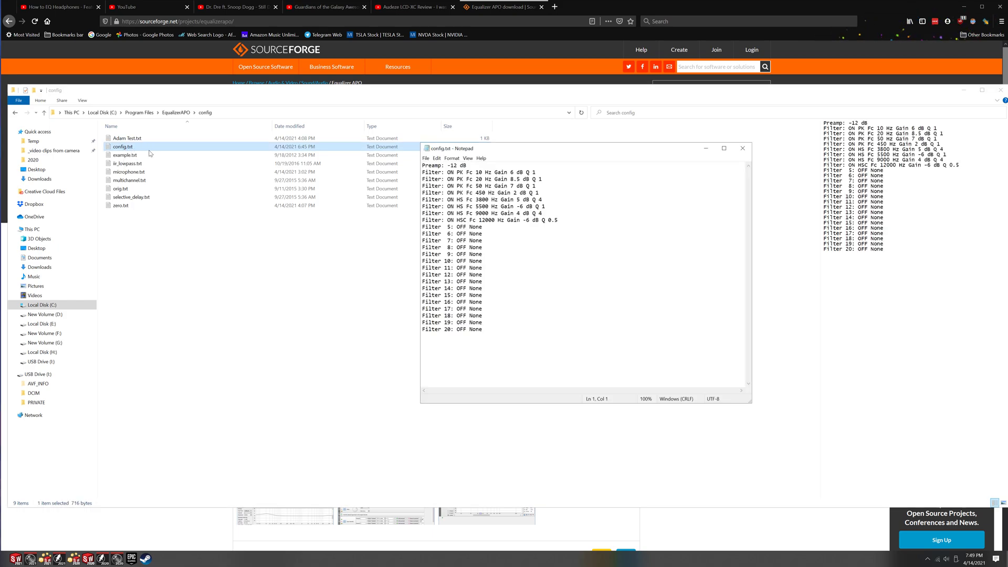
Copy all EQ setting lines from config.txt, then close Notepad.
{"action": "left_click_drag", "start_coordinate": [504, 339], "coordinate": [407, 167]}
{"action": "right_click", "coordinate": [461, 187]}
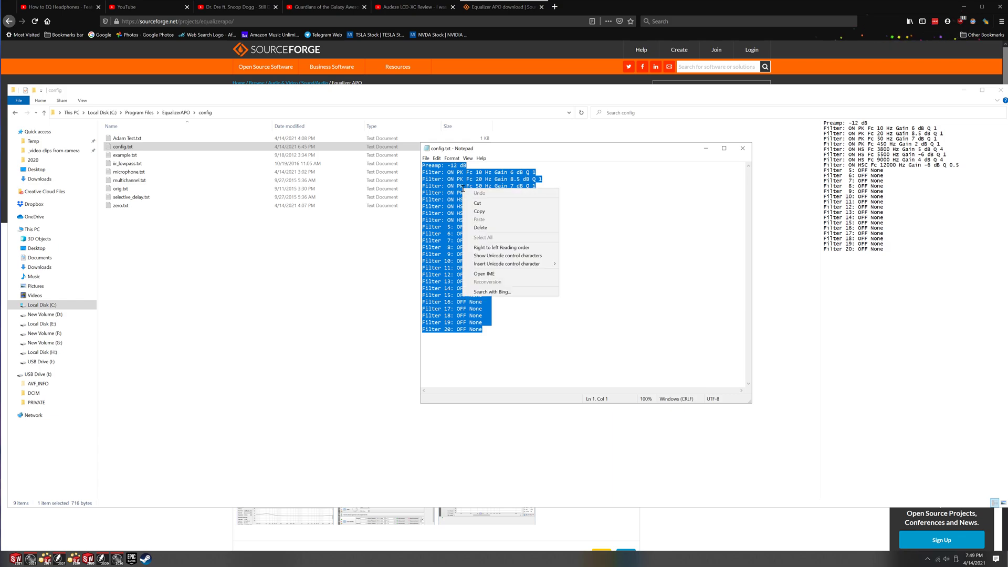
{"action": "left_click", "coordinate": [480, 213]}
{"action": "left_click", "coordinate": [657, 268]}
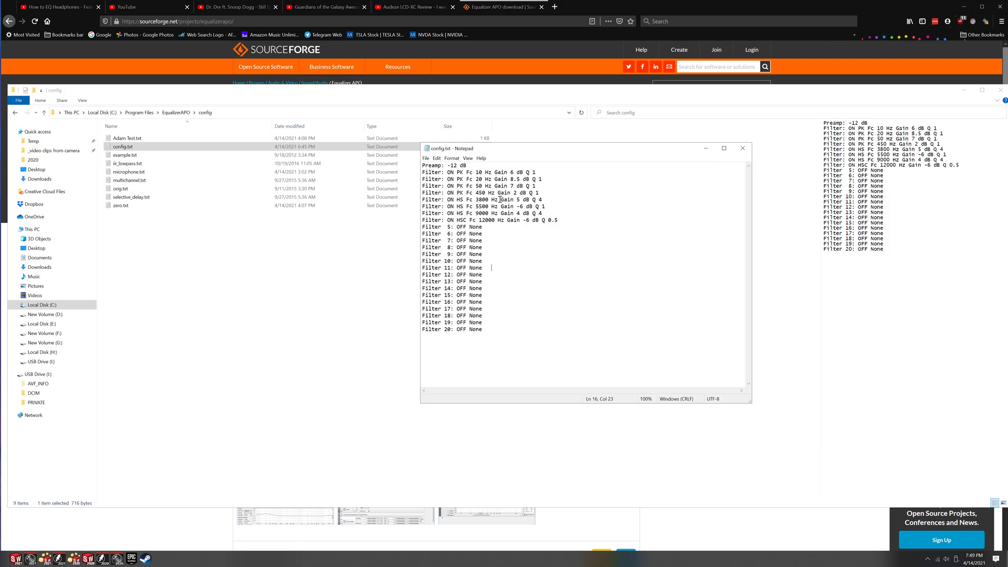
{"action": "left_click", "coordinate": [742, 148]}
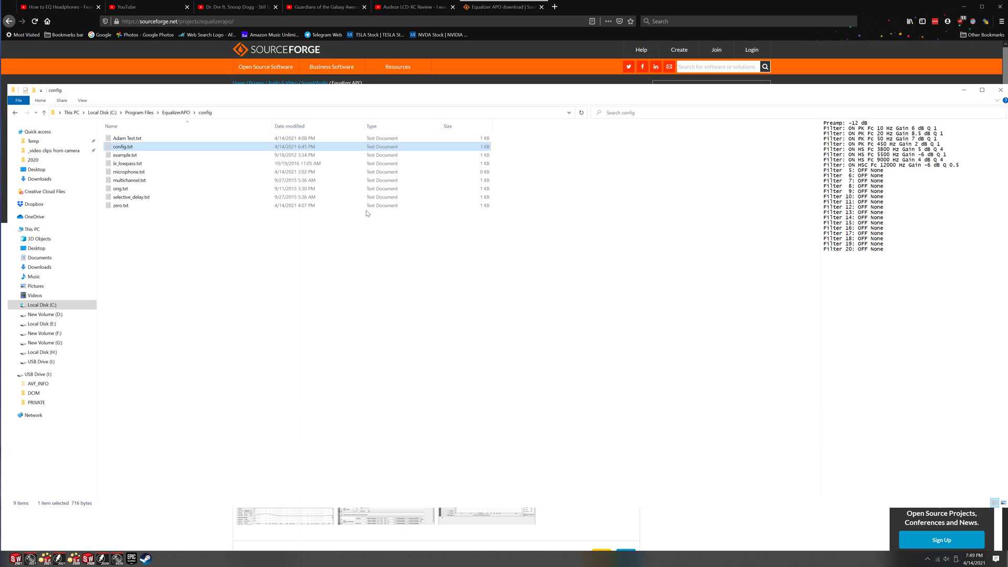
Return to the EqualizerAPO folder and relaunch Editor.exe on config.txt.
{"action": "left_click", "coordinate": [176, 112]}
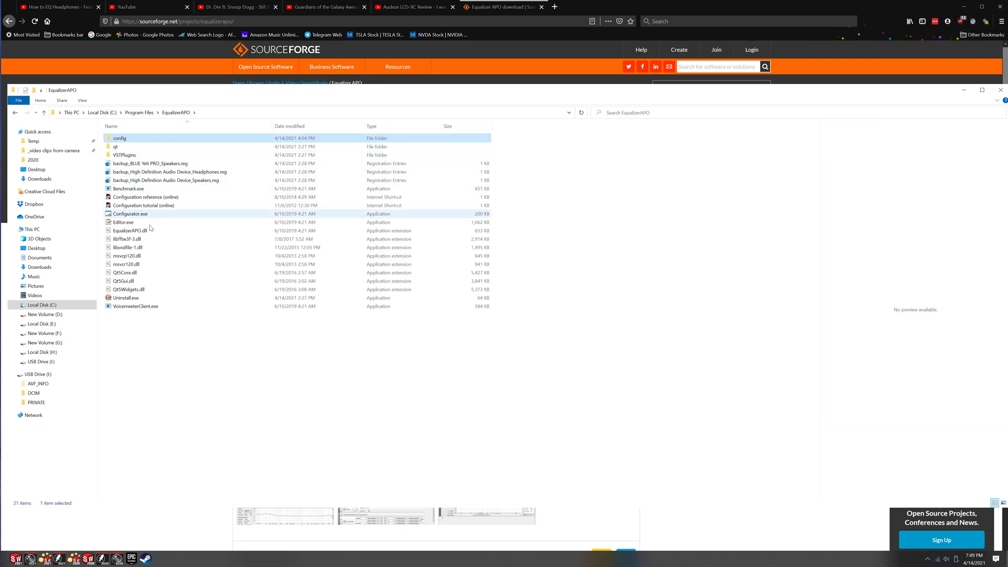
{"action": "double_click", "coordinate": [361, 222]}
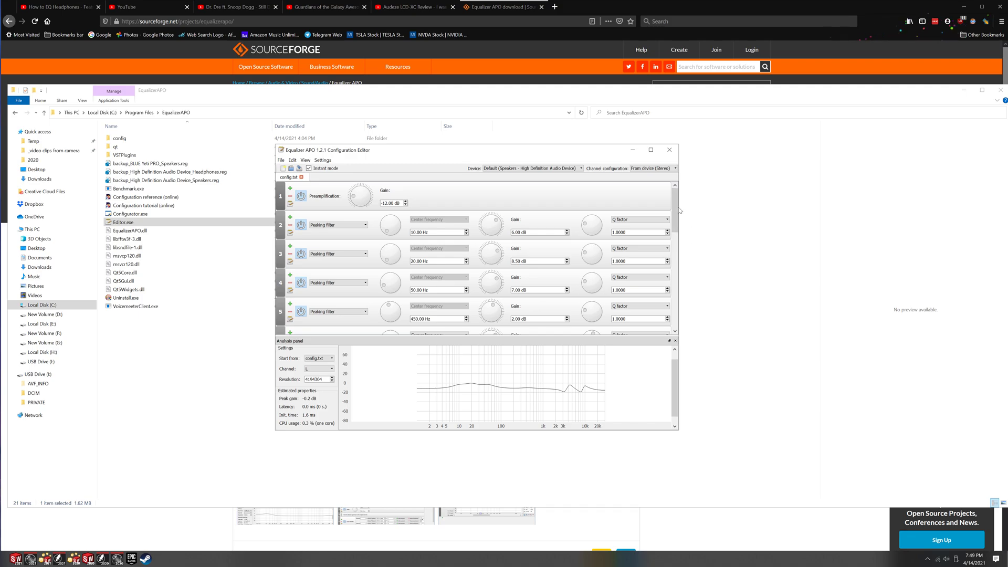
{"action": "scroll", "coordinate": [676, 215], "scroll_direction": "down", "scroll_amount": 1}
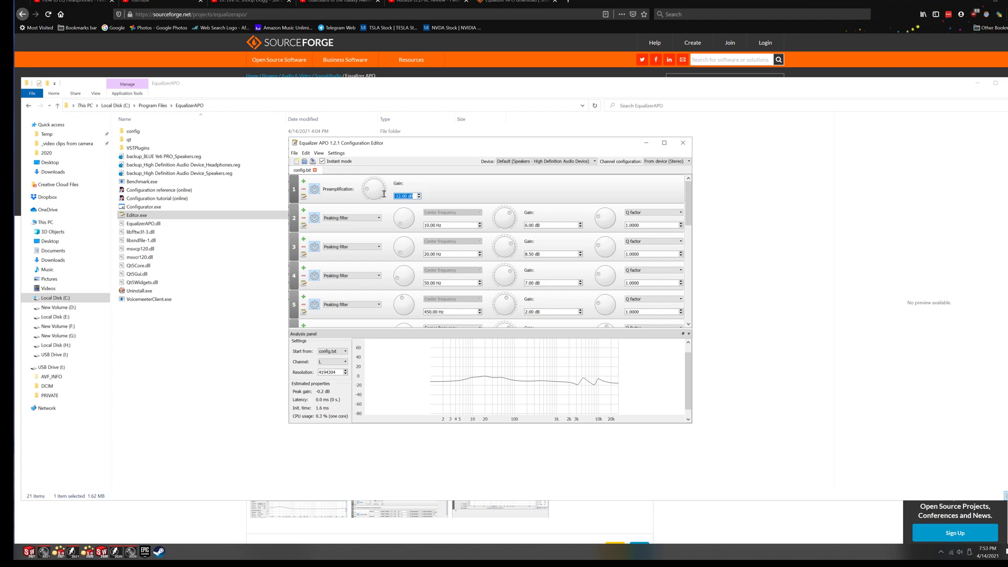
Try preamp gains of -6 dB and 0 dB, then settle on -12 dB to avoid clipping.
{"action": "key", "text": "Return"}
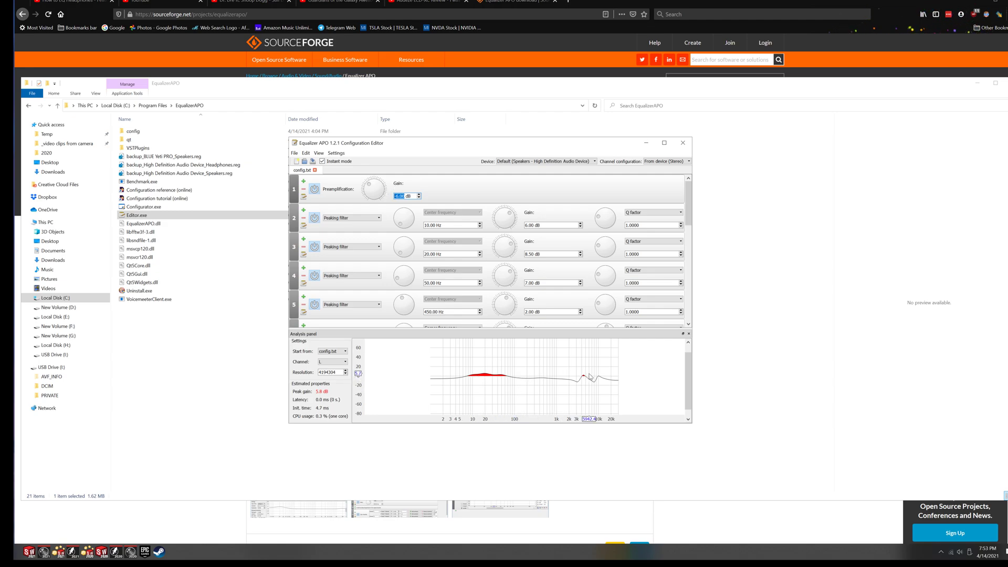
{"action": "scroll", "coordinate": [420, 382], "scroll_direction": "up", "scroll_amount": 2}
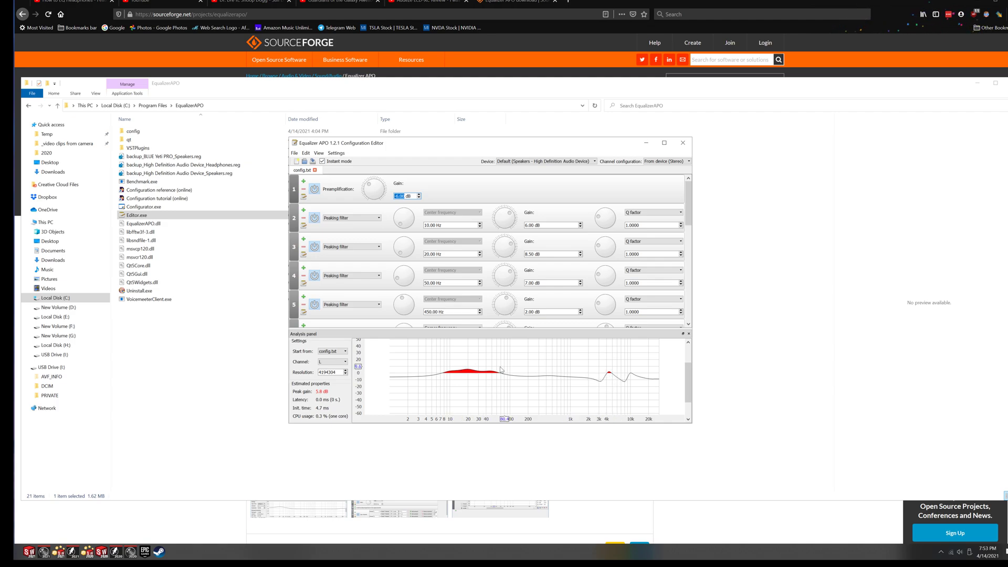
{"action": "left_click_drag", "start_coordinate": [413, 195], "coordinate": [371, 194]}
{"action": "type", "text": "0"}
{"action": "key", "text": "Return"}
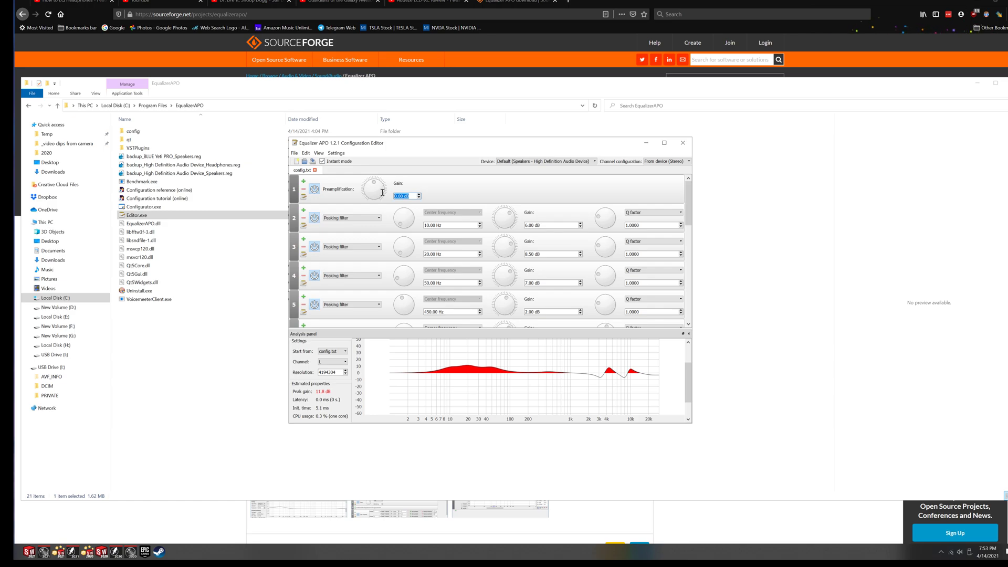
{"action": "key", "text": "Return"}
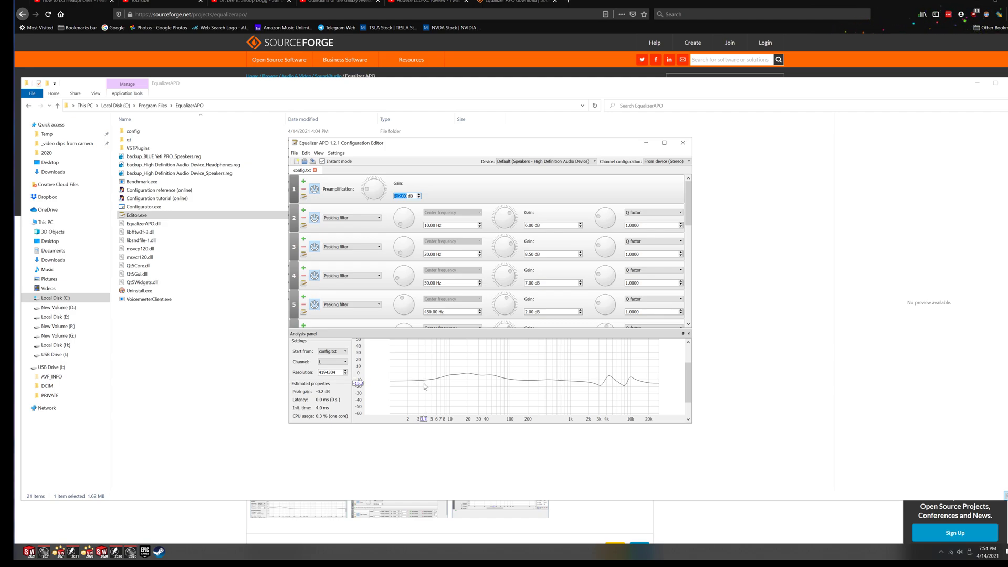
{"action": "left_click", "coordinate": [452, 189]}
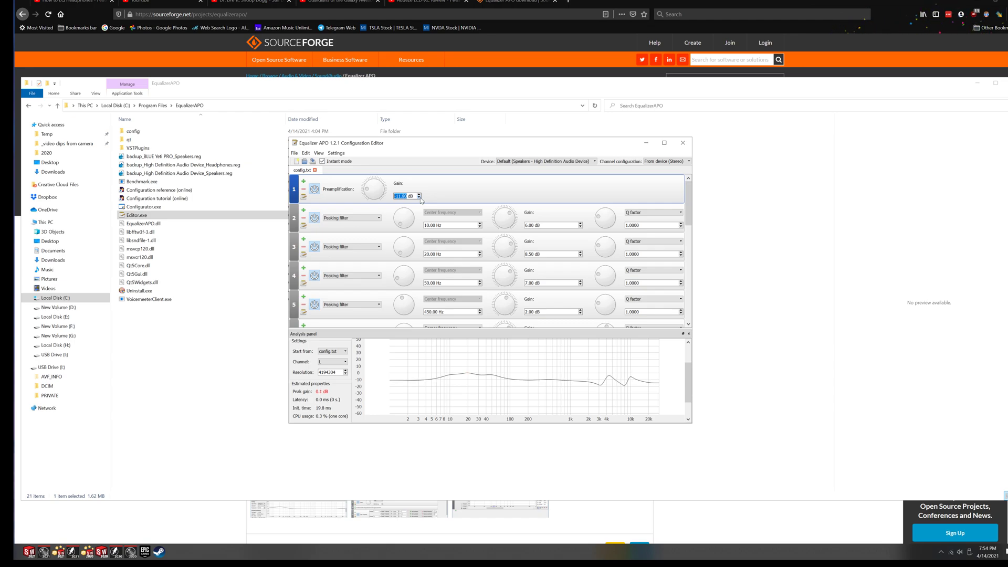
{"action": "left_click", "coordinate": [419, 197]}
Step the Analysis panel's Resolution value down and back up.
{"action": "scroll", "coordinate": [346, 375], "scroll_direction": "down", "scroll_amount": 5}
{"action": "scroll", "coordinate": [346, 374], "scroll_direction": "down", "scroll_amount": 2}
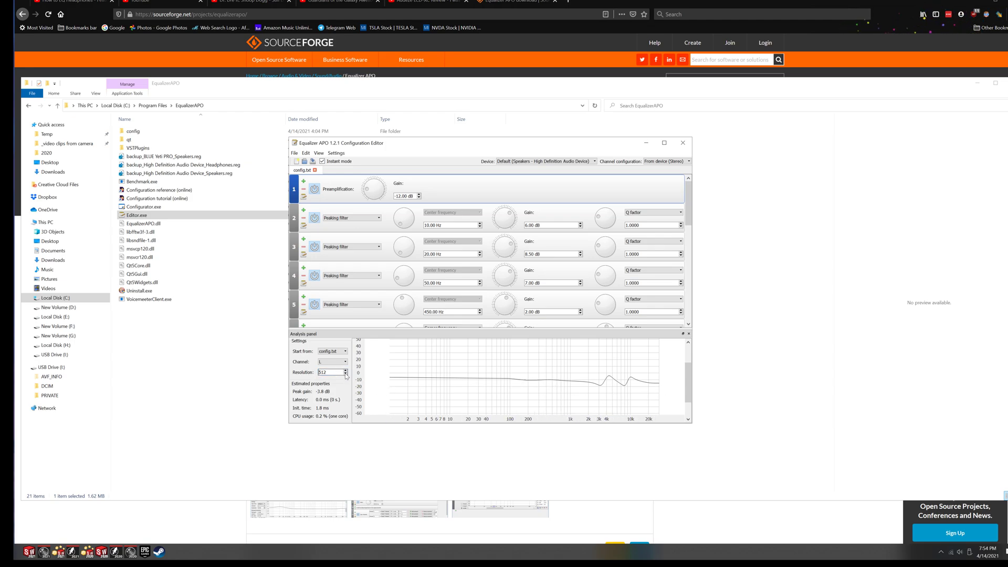
{"action": "scroll", "coordinate": [346, 376], "scroll_direction": "down", "scroll_amount": 2}
{"action": "scroll", "coordinate": [346, 375], "scroll_direction": "up", "scroll_amount": 8}
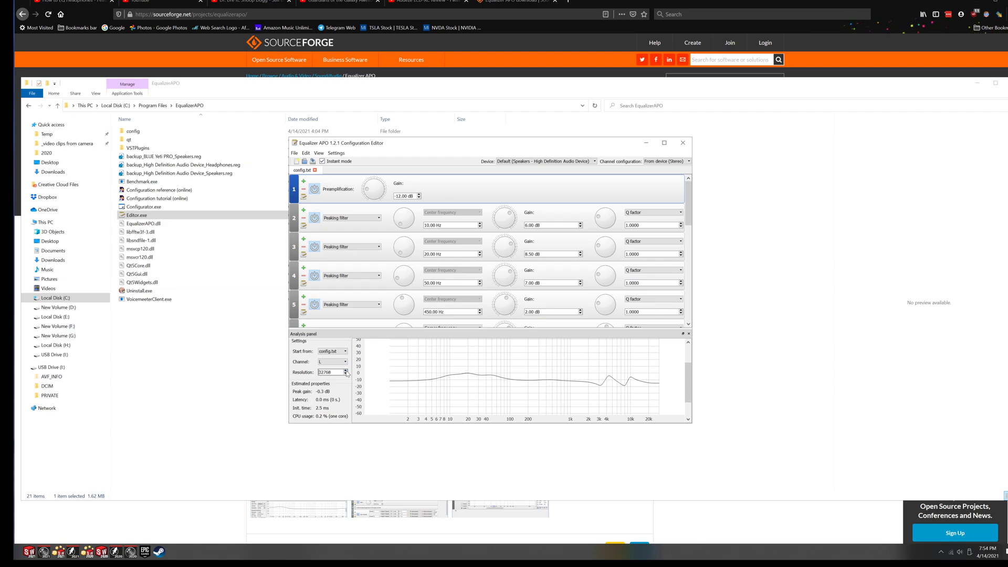